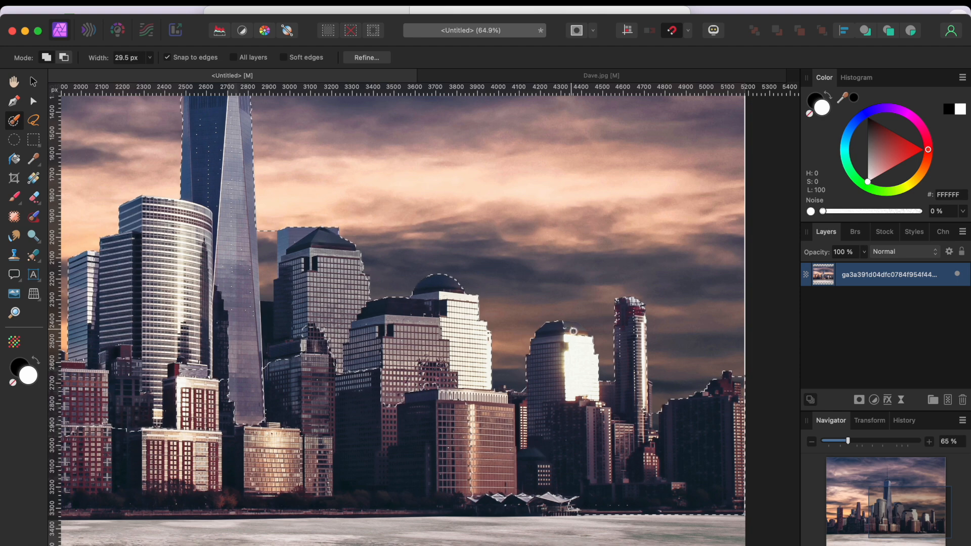
Add the missed parts of the low building between the towers to the skyline selection using an 8 px Selection Brush.
scroll(420, 319, "up", 2)
scroll(420, 319, "left", 2)
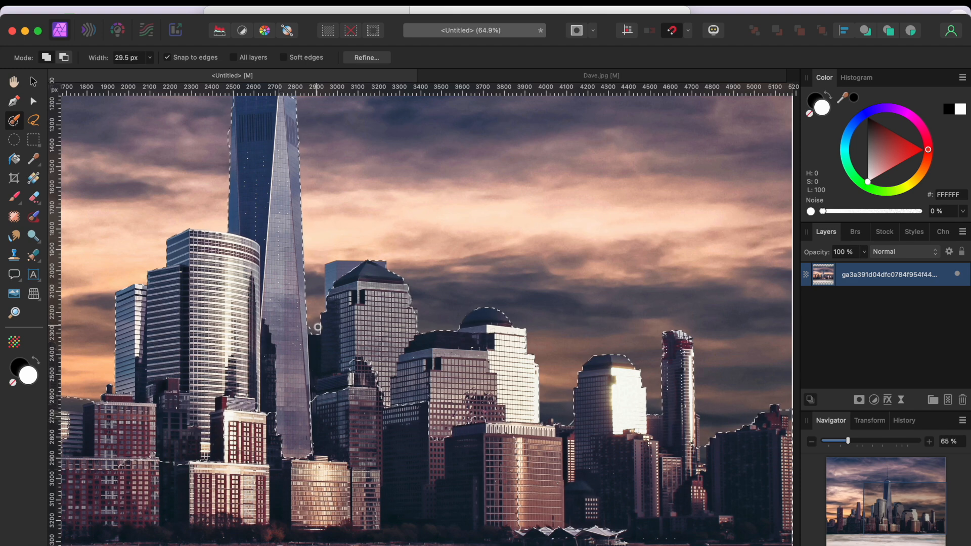
scroll(173, 329, "left", 3)
scroll(213, 262, "up", 3)
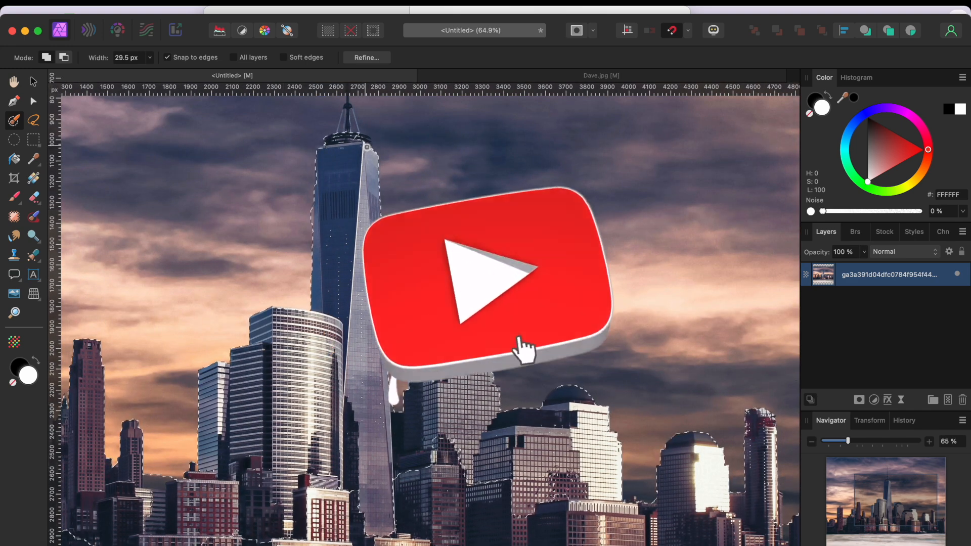
scroll(306, 256, "up", 5)
scroll(307, 255, "left", 5)
scroll(307, 255, "down", 4)
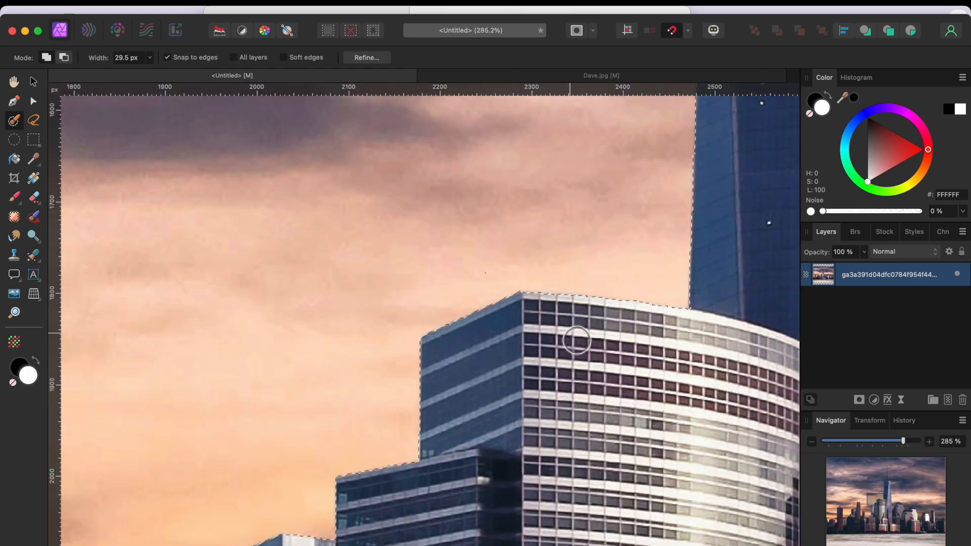
scroll(574, 336, "down", 10)
scroll(574, 336, "left", 2)
left_click(349, 346)
mouse_move(148, 385)
left_mouse_down()
mouse_move(208, 462)
mouse_move(120, 452)
left_mouse_up()
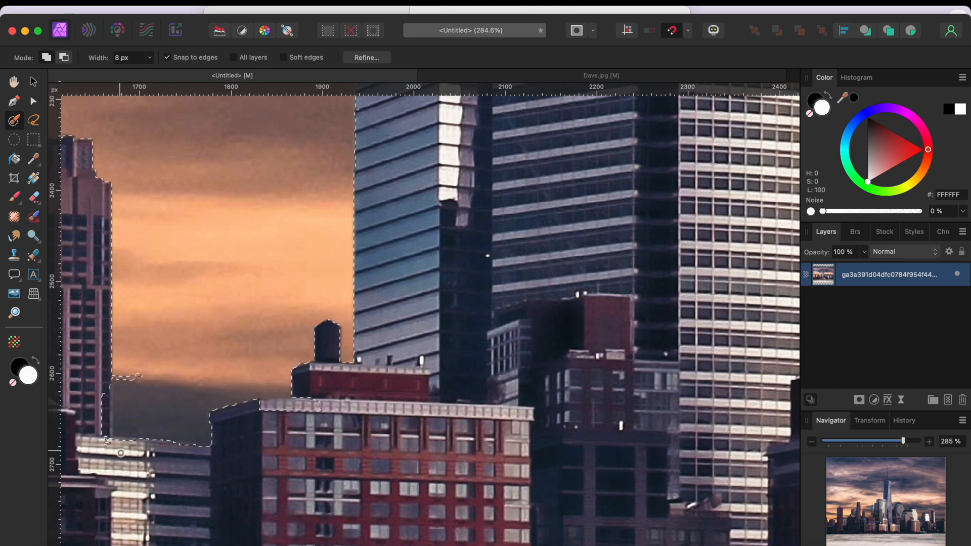
scroll(110, 397, "down", 10)
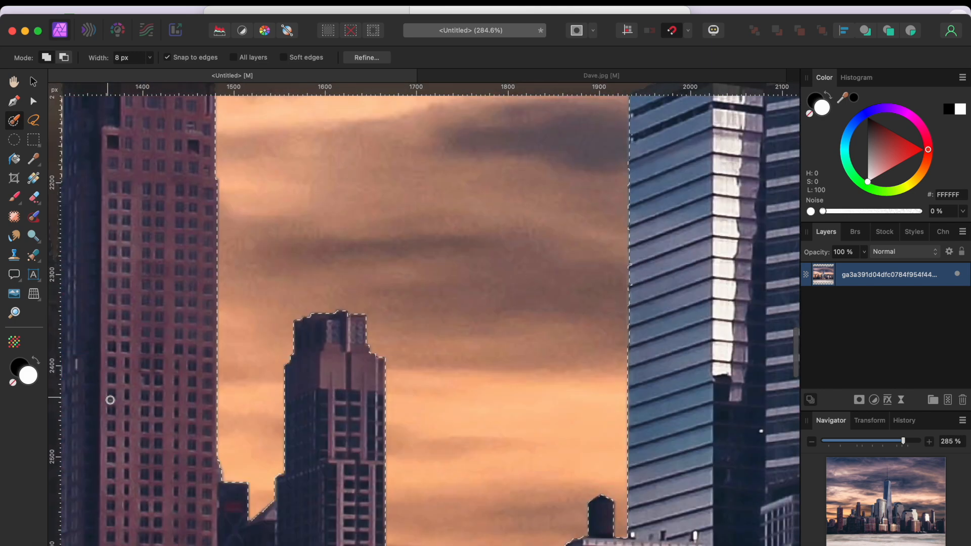
Enlarge the Selection Brush to 173.8 px and add the pale foreground below the skyline to the selection.
scroll(95, 417, "down", 5)
key("bracketright")
key("bracketright")
key("bracketright")
key("bracketright")
key("bracketright")
key("bracketright")
key("bracketright")
key("bracketright")
key("bracketright")
key("bracketright")
key("bracketright")
key("bracketright")
key("bracketright")
key("bracketright")
key("bracketright")
key("bracketright")
key("bracketright")
key("bracketright")
key("bracketright")
key("bracketright")
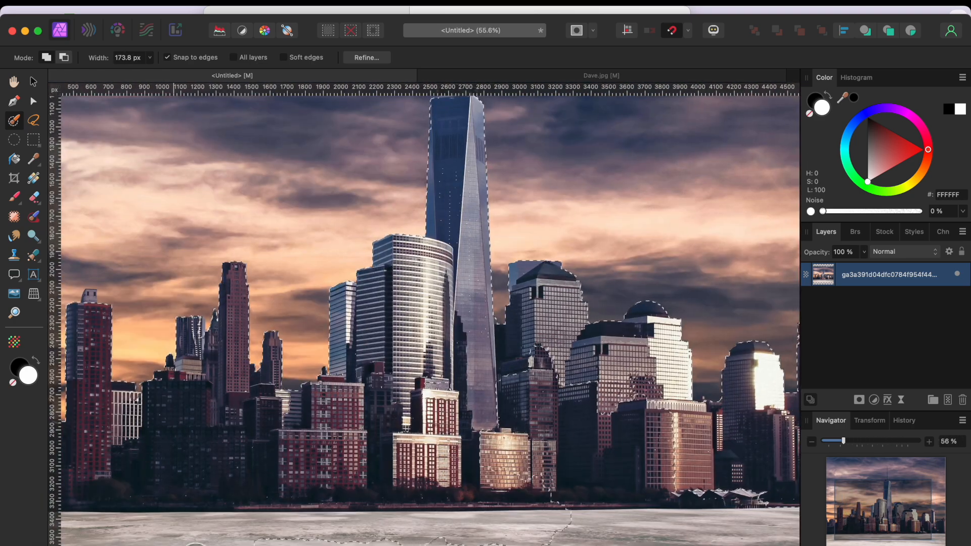
scroll(531, 407, "right", 5)
scroll(603, 468, "down", 1)
scroll(470, 448, "down", 4)
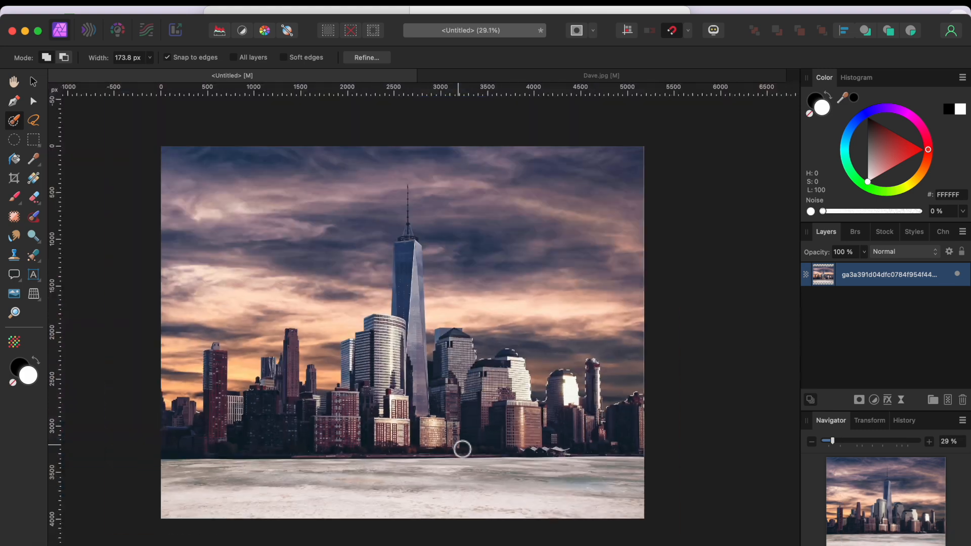
Duplicate the selected skyline and foreground onto a new layer and clear the selection.
scroll(461, 448, "left", 1)
scroll(461, 447, "up", 2)
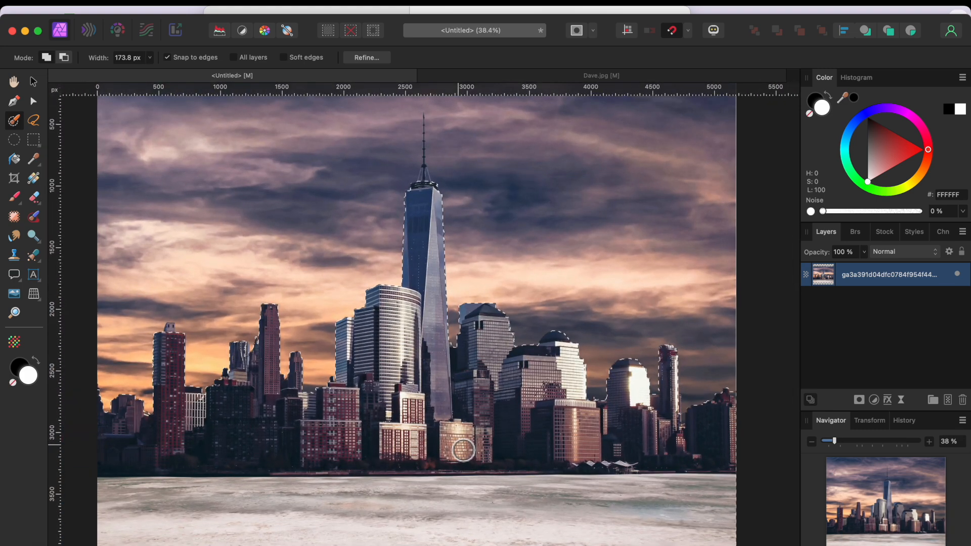
key("super+j")
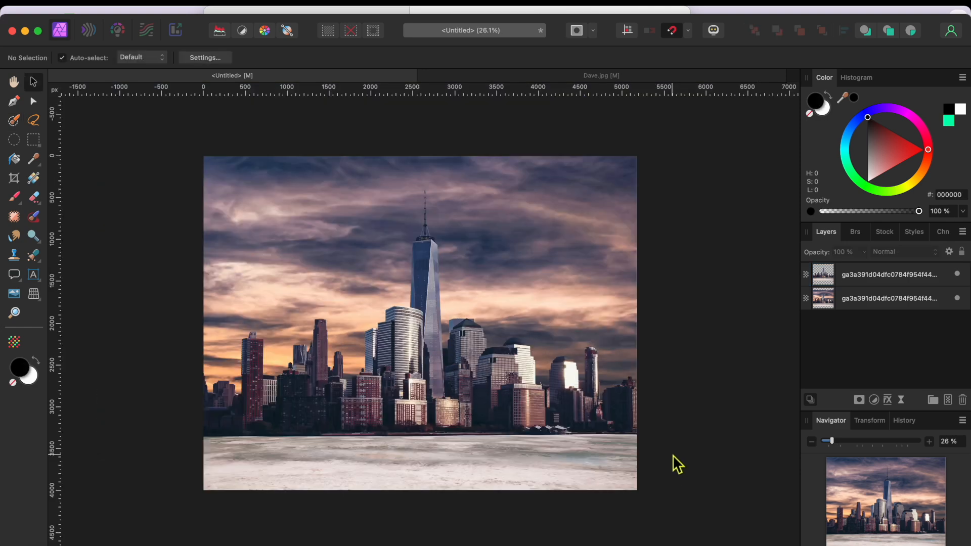
scroll(452, 307, "up", 4)
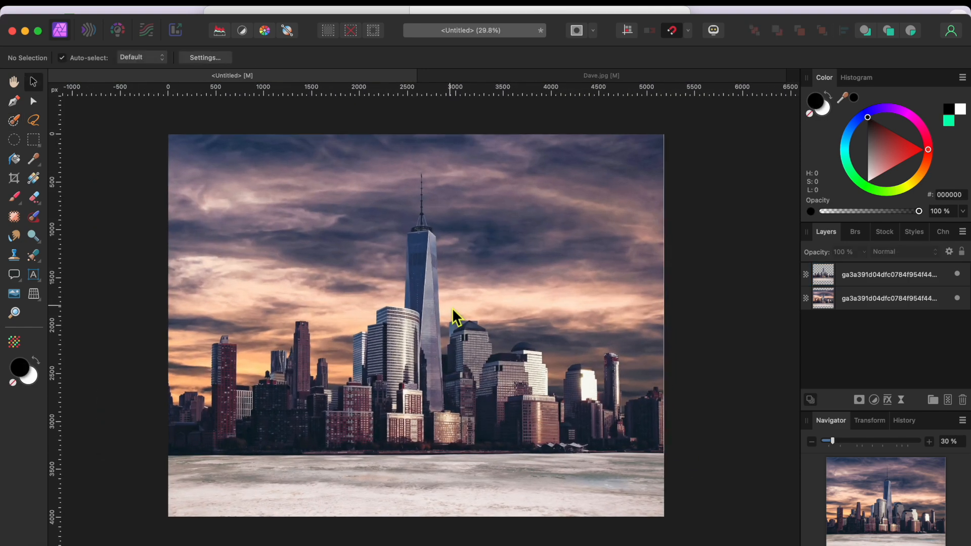
scroll(452, 308, "down", 1)
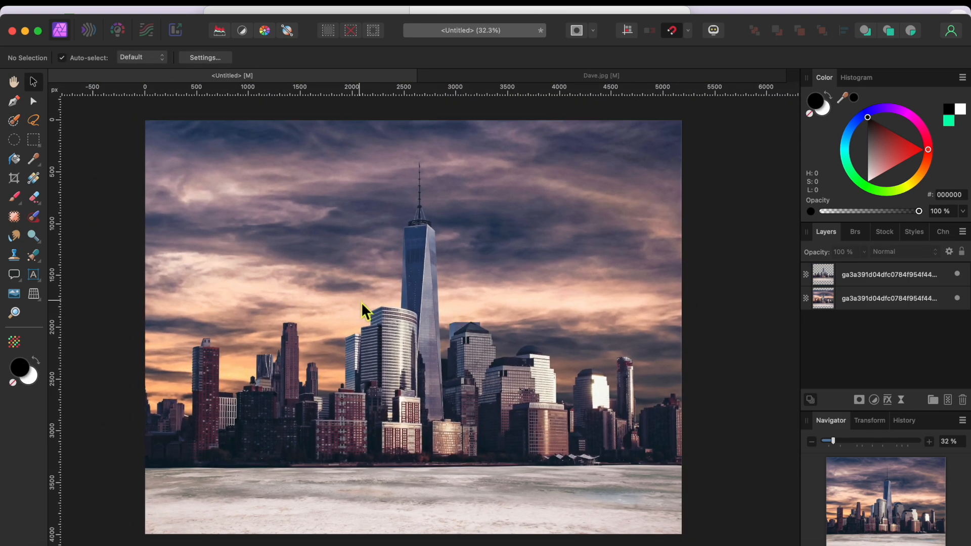
Add art text reading "NEW YORK" at about 1428 pt in the sky and shift it so the tower's spire sits between the words.
scroll(361, 302, "up", 1)
left_click(34, 275)
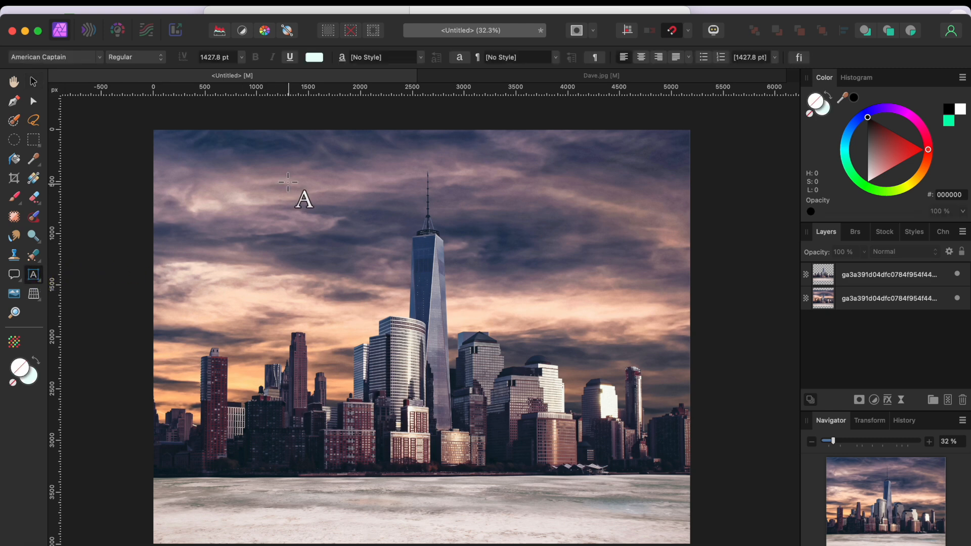
left_click_drag(282, 153, 323, 259)
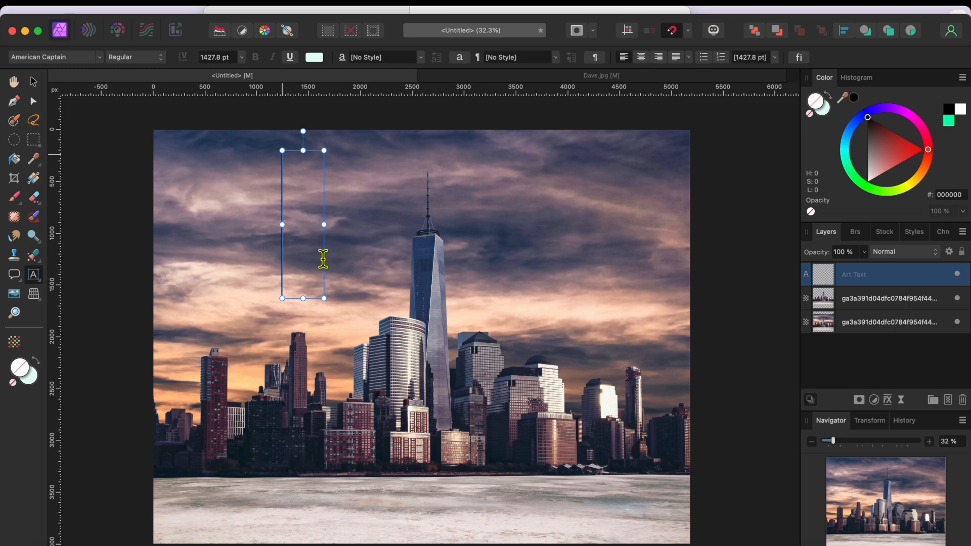
type("NEW ")
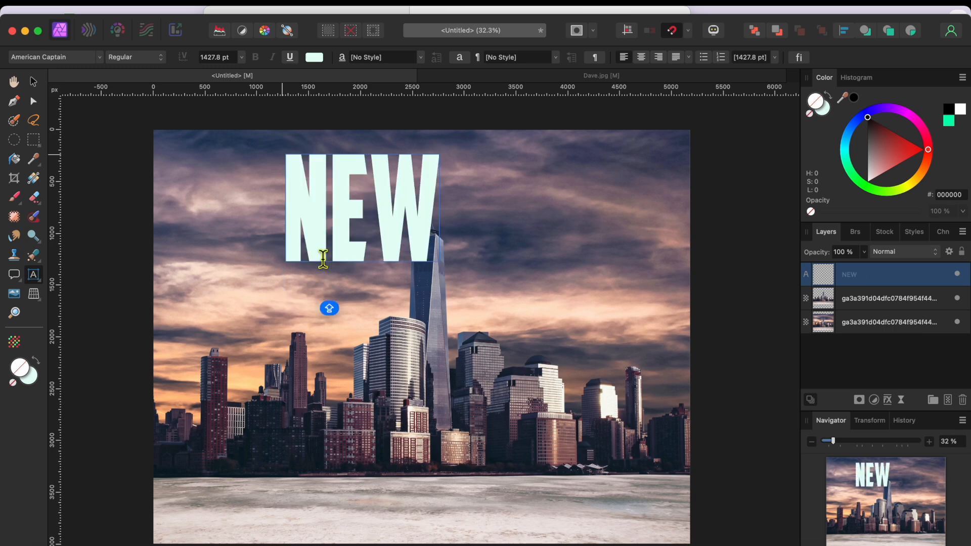
type("YORK")
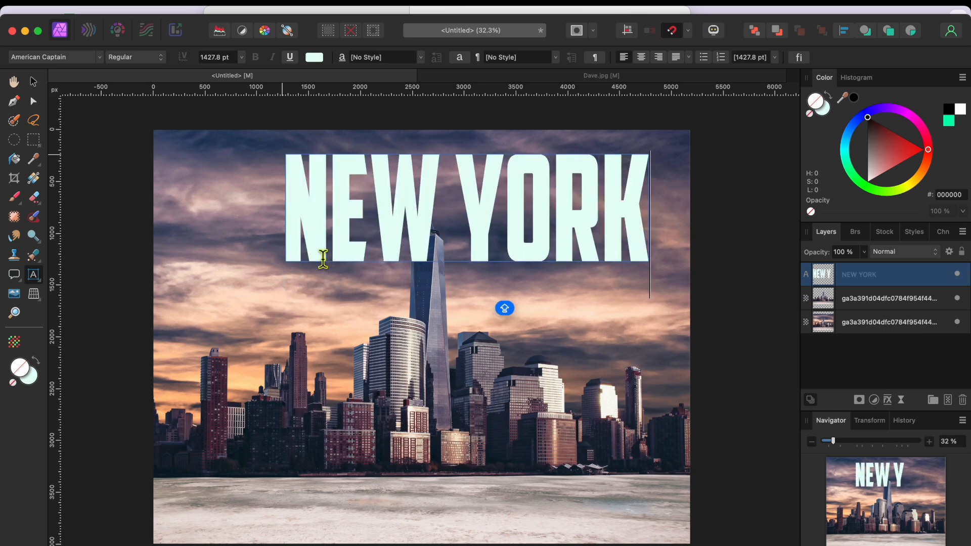
left_click(34, 81)
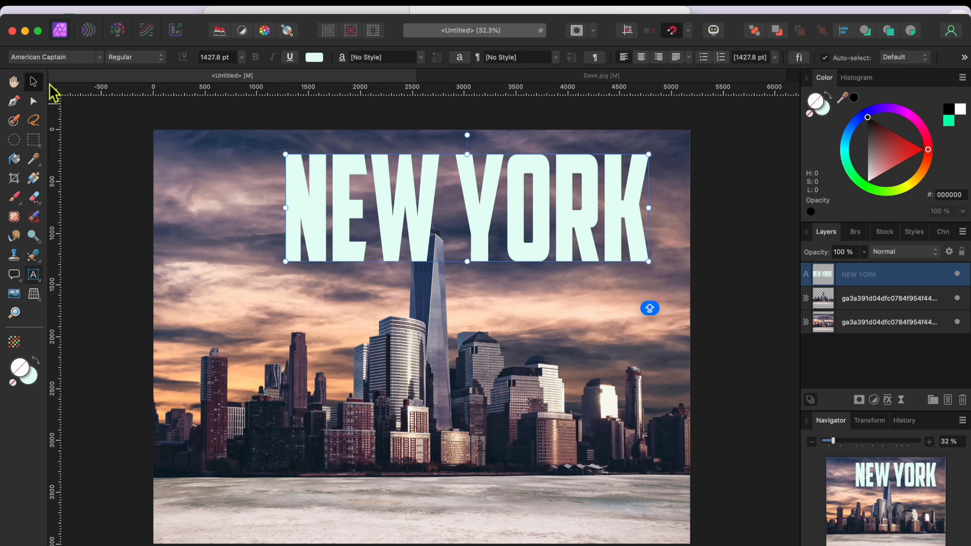
left_click_drag(408, 234, 399, 215)
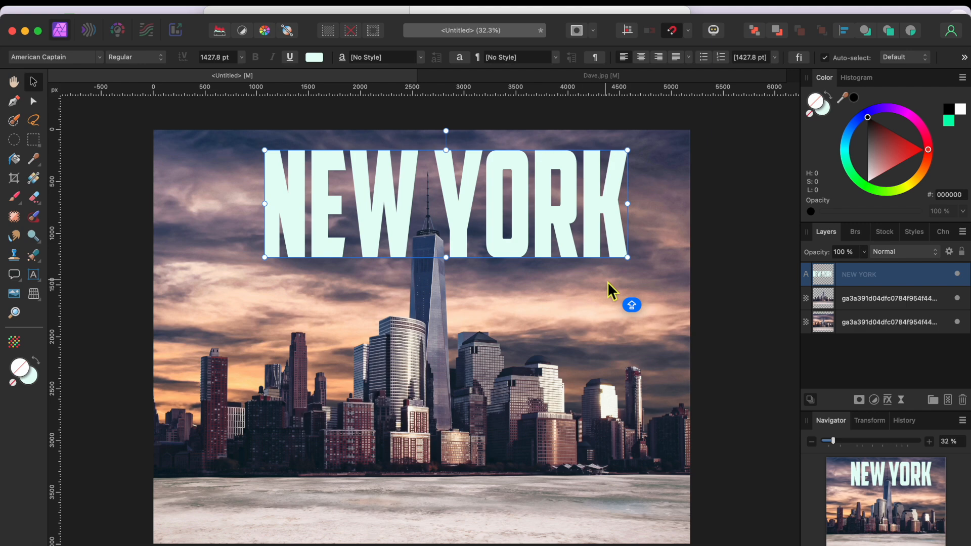
Using the NEW YORK text's shape as a selection, copy that area of the bottom photo layer to a new layer and delete the text layer.
left_click(312, 3)
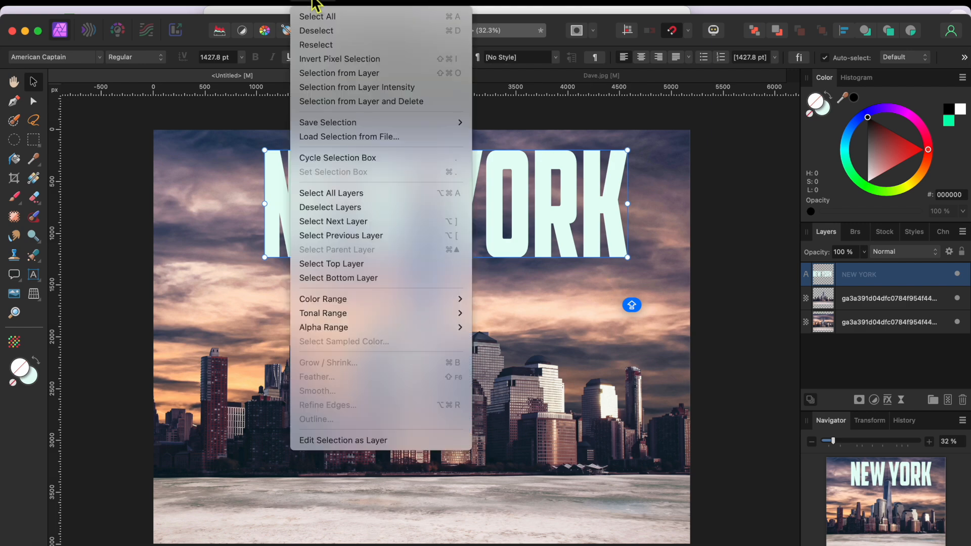
left_click(329, 73)
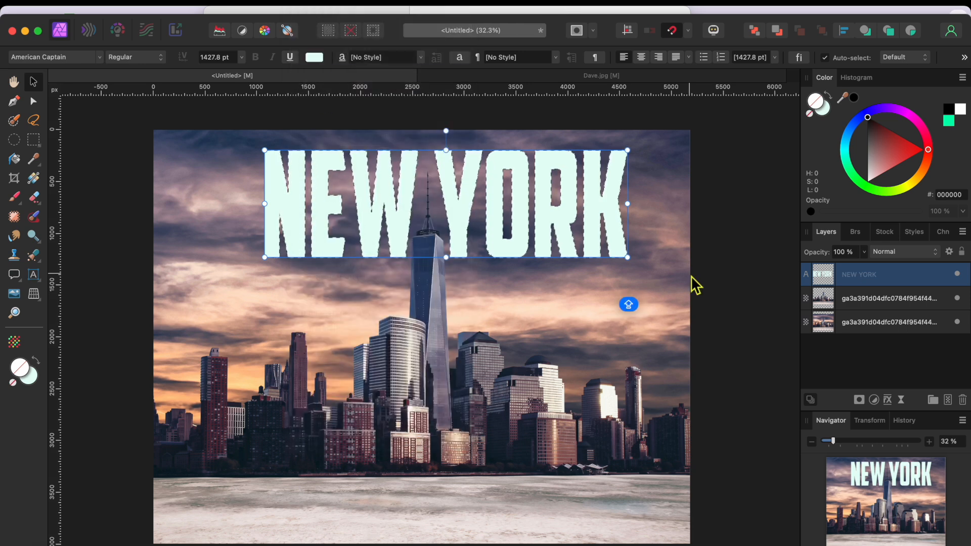
left_click(880, 323)
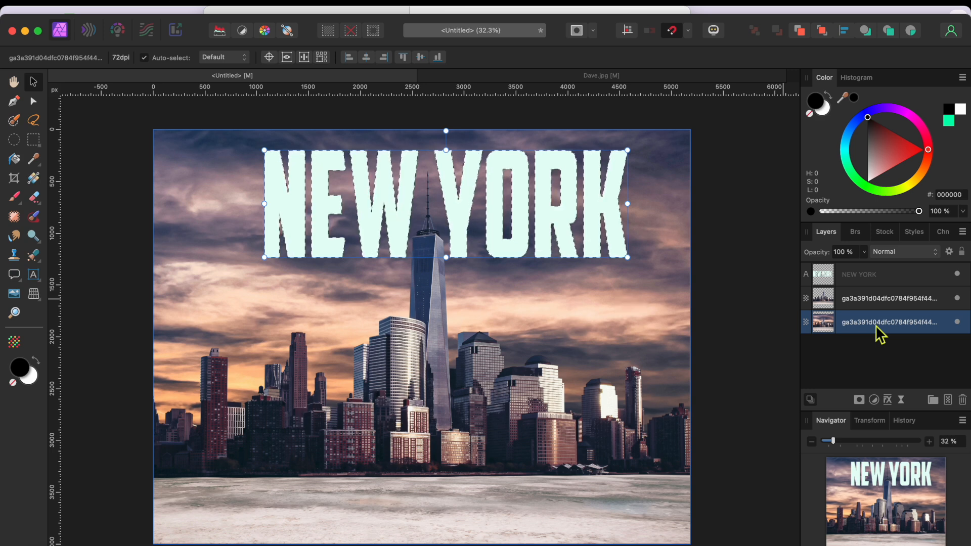
key("super+j")
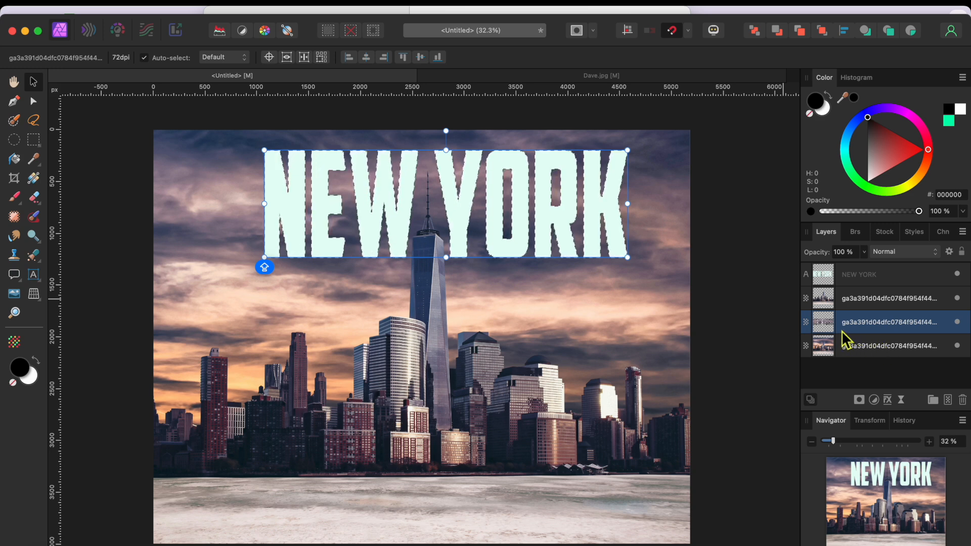
left_click(881, 284)
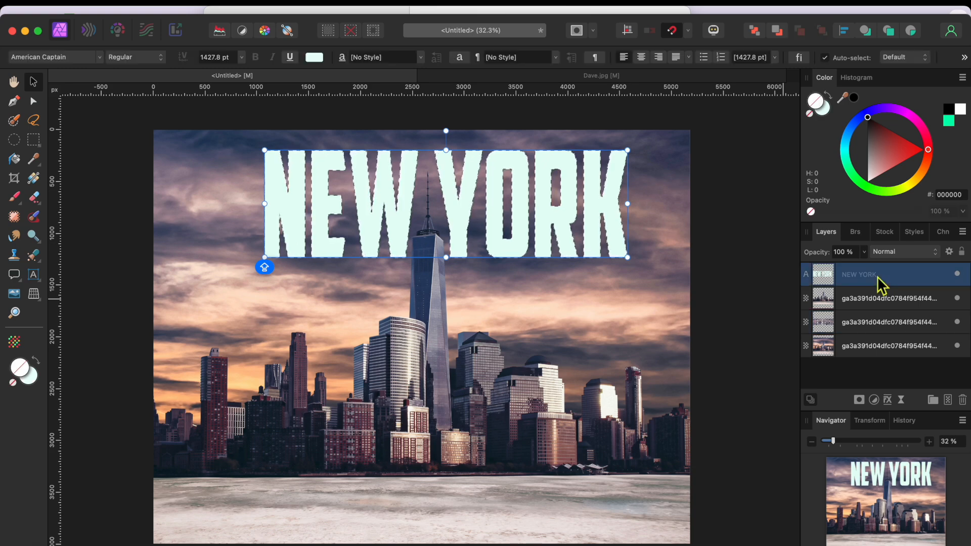
key("Delete")
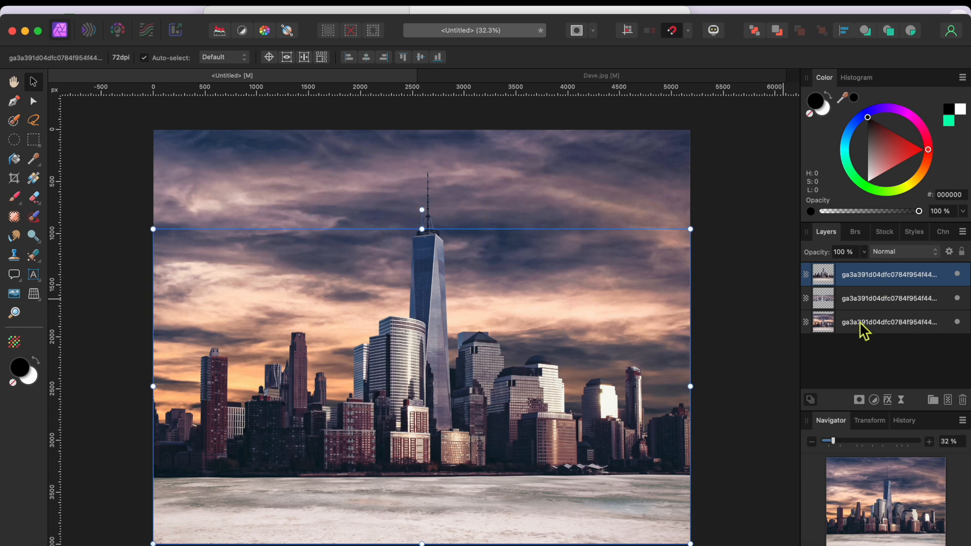
Give the letter-shaped photo layer an Outline effect with a 5.9 px radius.
left_click(865, 303)
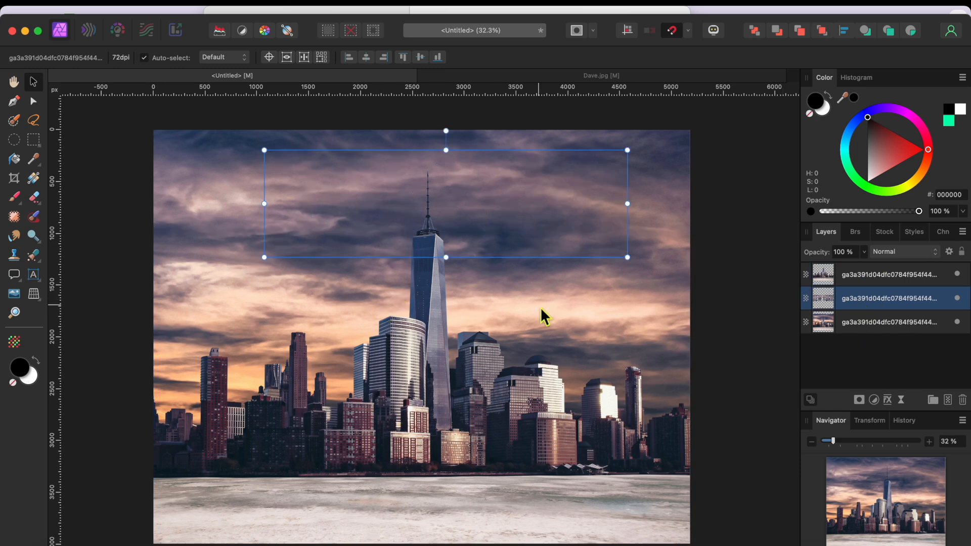
left_click(888, 401)
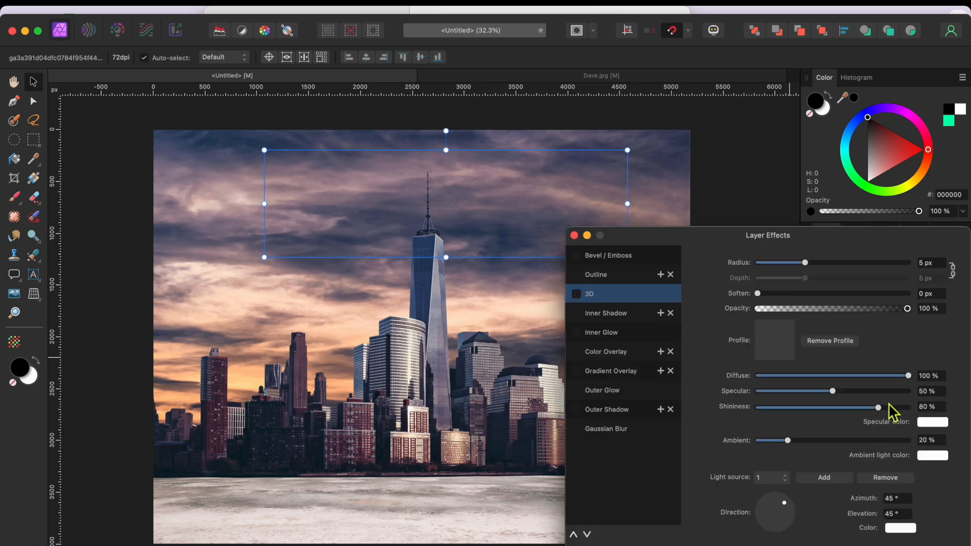
left_click(577, 274)
left_click(597, 277)
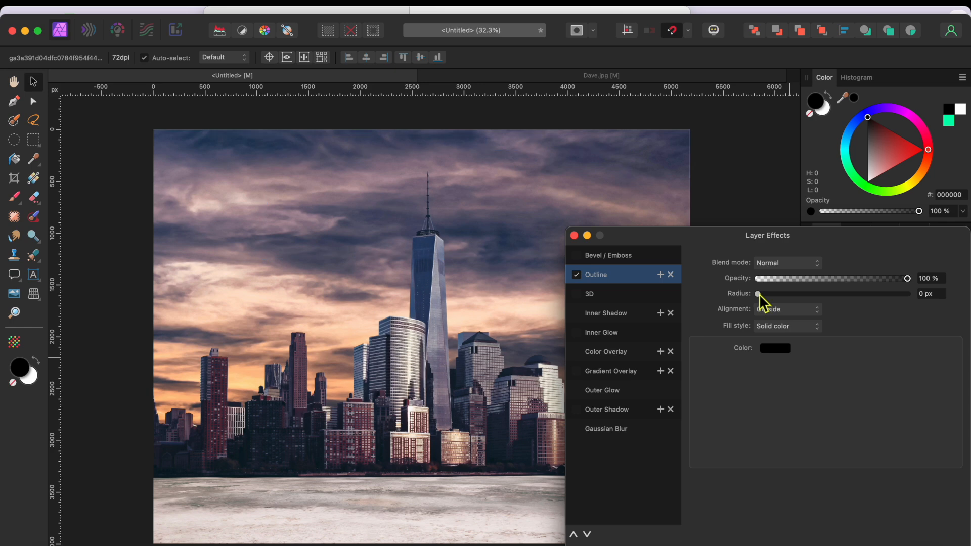
left_click_drag(772, 296, 789, 298)
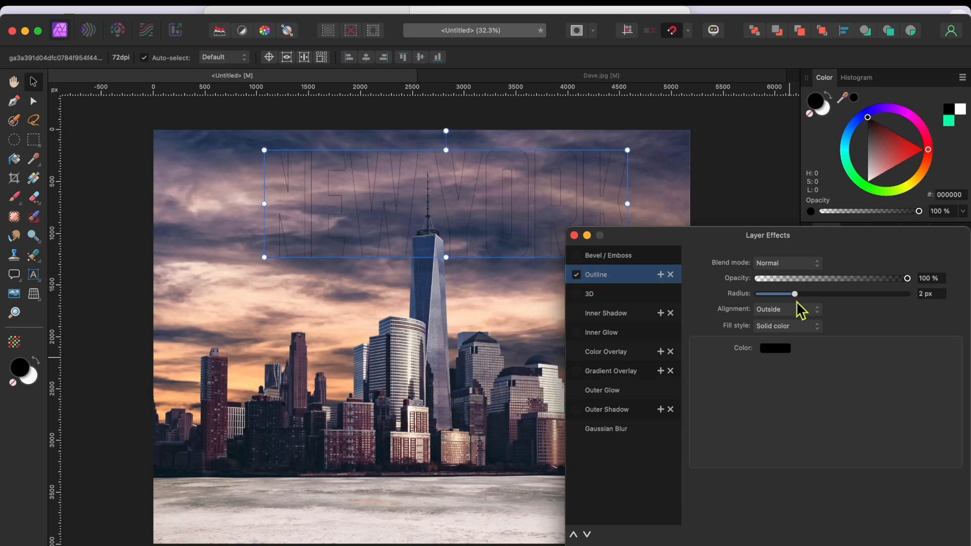
left_click_drag(797, 301, 808, 298)
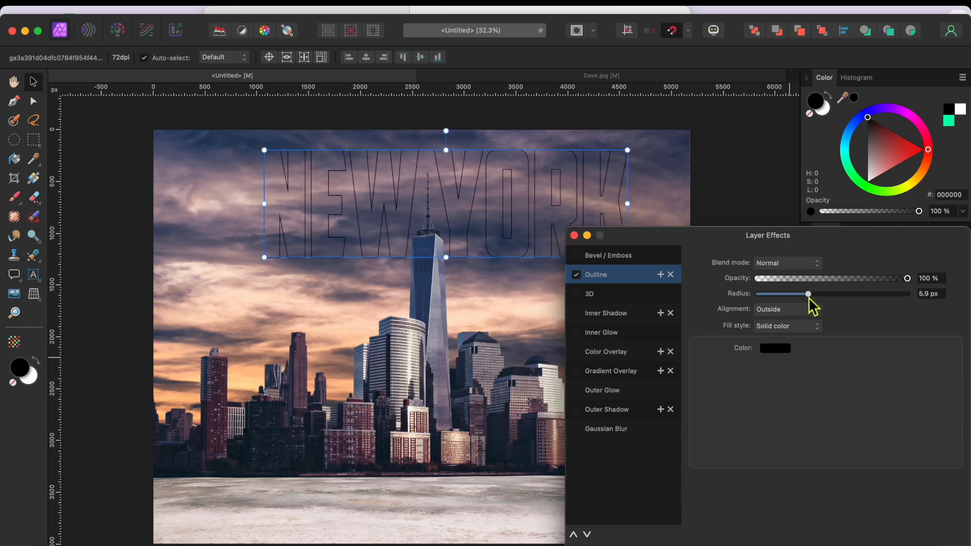
Enable the 3D layer effect on the letters with a 13.4 px radius and close the effects settings.
left_click(577, 294)
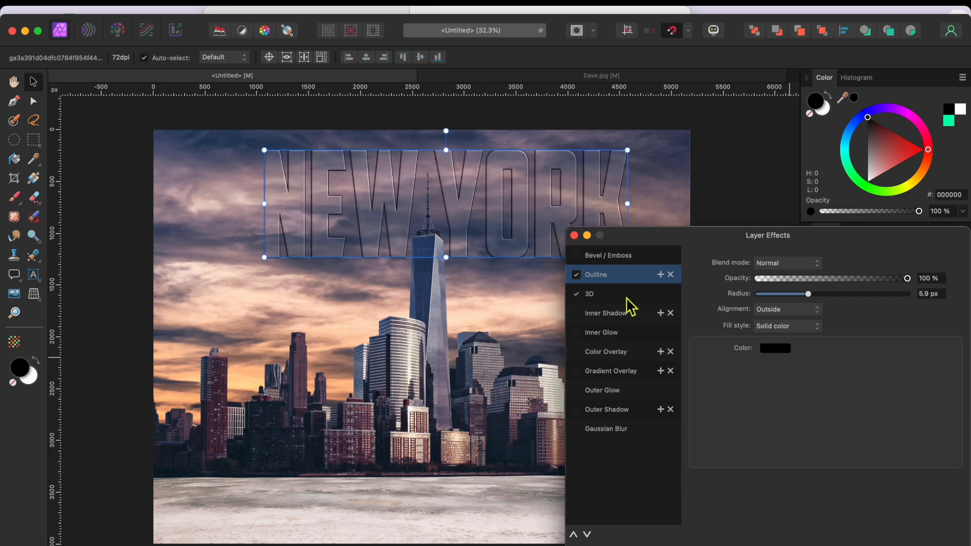
left_click(627, 298)
left_click_drag(803, 266, 831, 271)
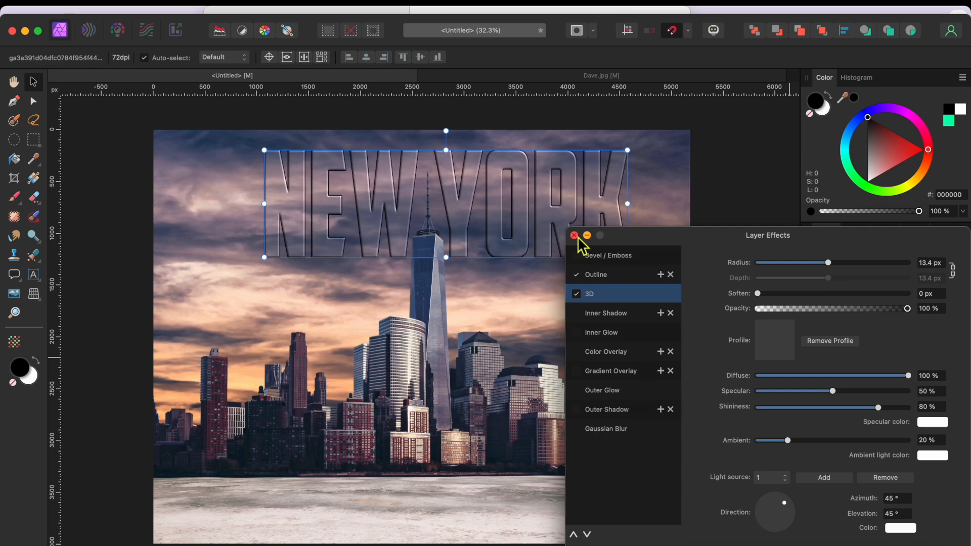
left_click(575, 235)
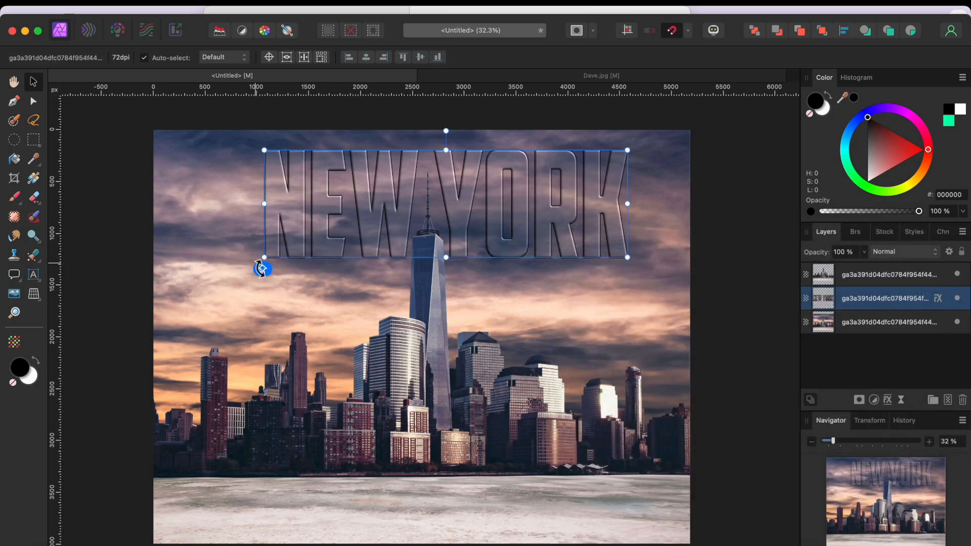
Enlarge the letter layer to about 5027 × 1486 px, move it down behind the skyline's rooftops and deselect it.
left_click_drag(266, 264, 202, 336)
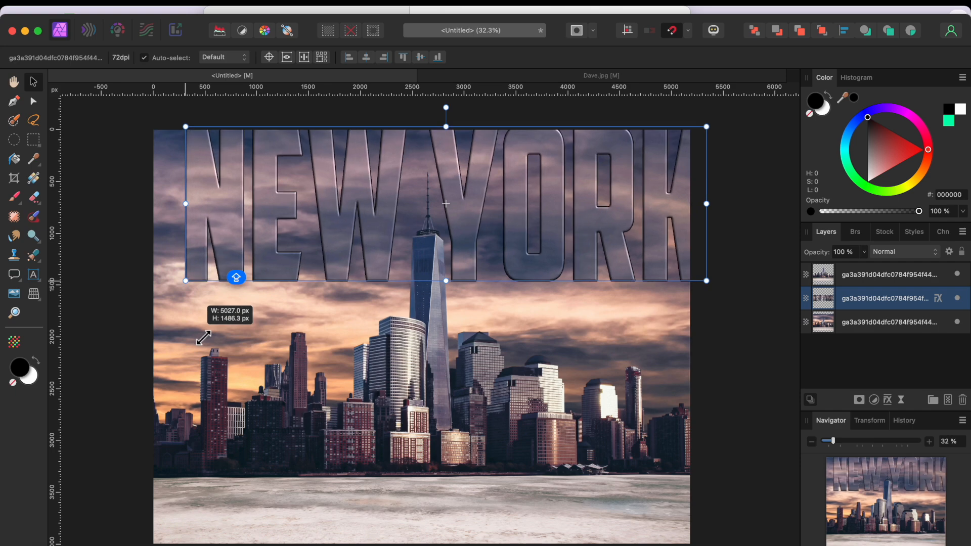
left_click_drag(384, 171, 454, 248)
mouse_move(427, 215)
left_mouse_down()
mouse_move(427, 202)
mouse_move(426, 220)
left_mouse_up()
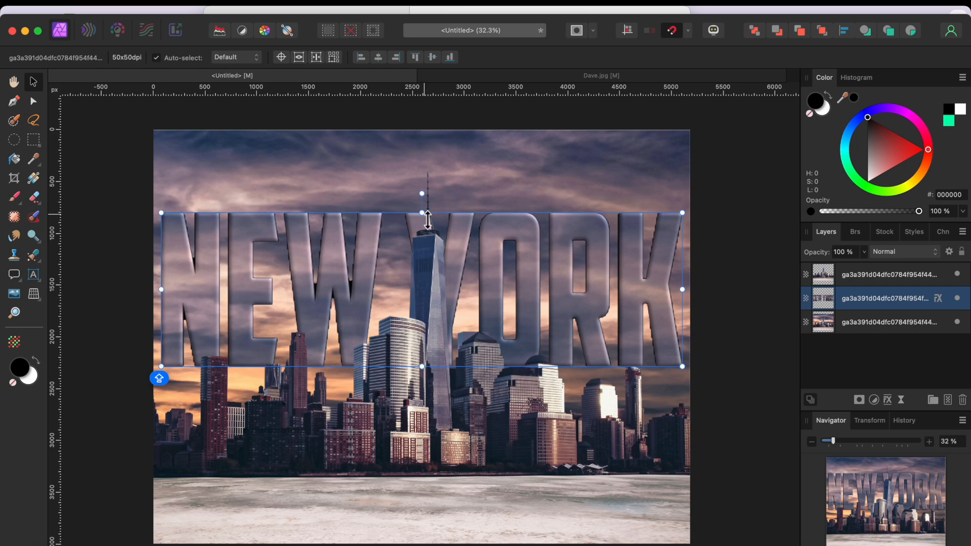
left_click(120, 244)
scroll(373, 368, "left", 1)
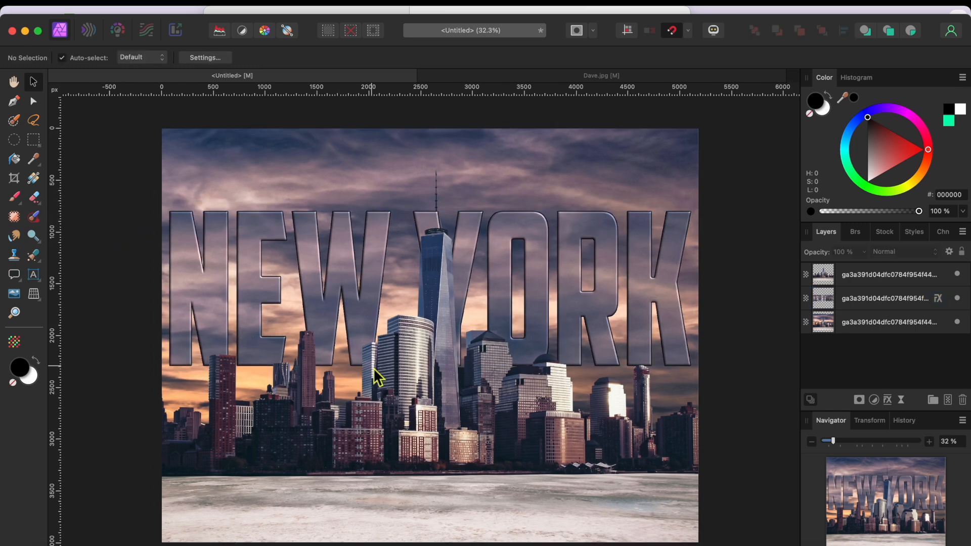
scroll(690, 526, "left", 5)
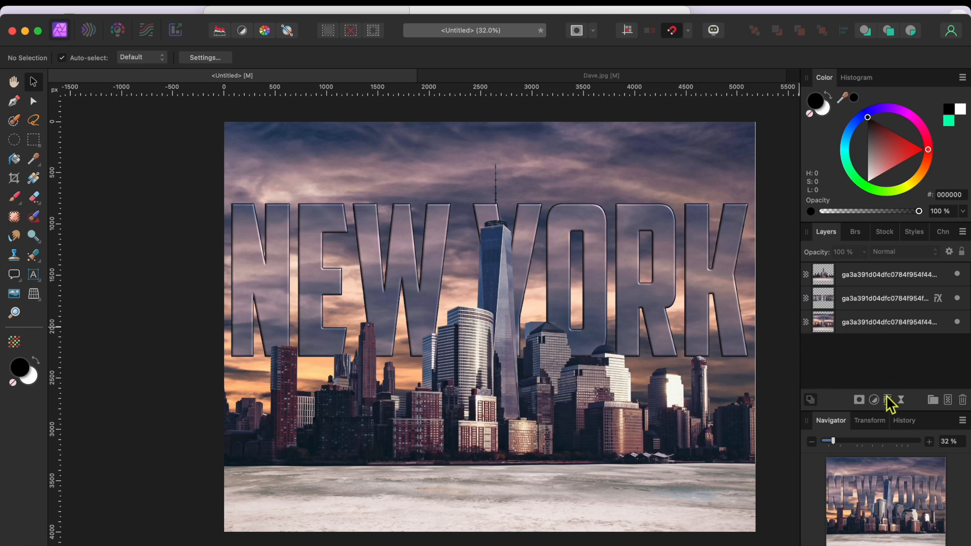
Add an Outer Shadow to the letter layer with 12.4 px radius, 60.8 px offset and 311° angle, and close the effects settings.
left_click(874, 303)
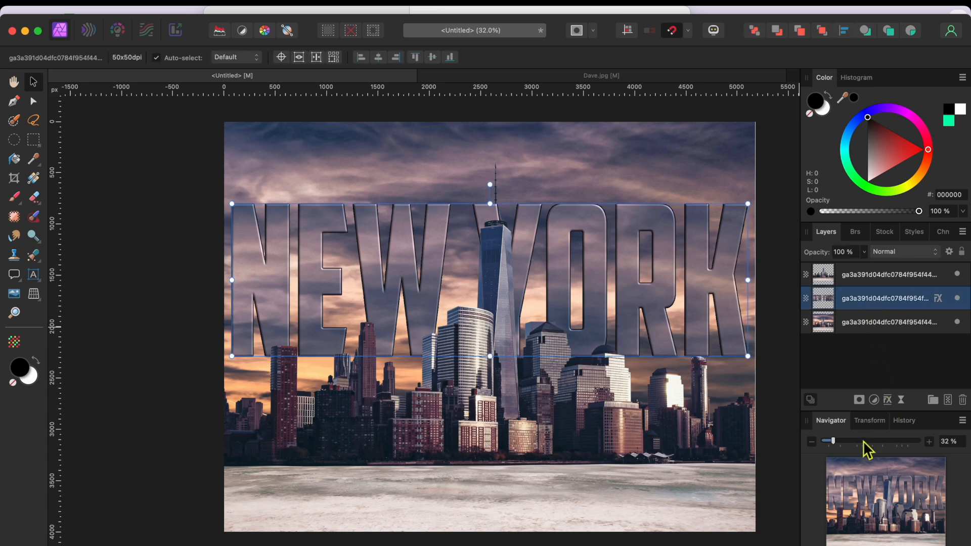
left_click(894, 404)
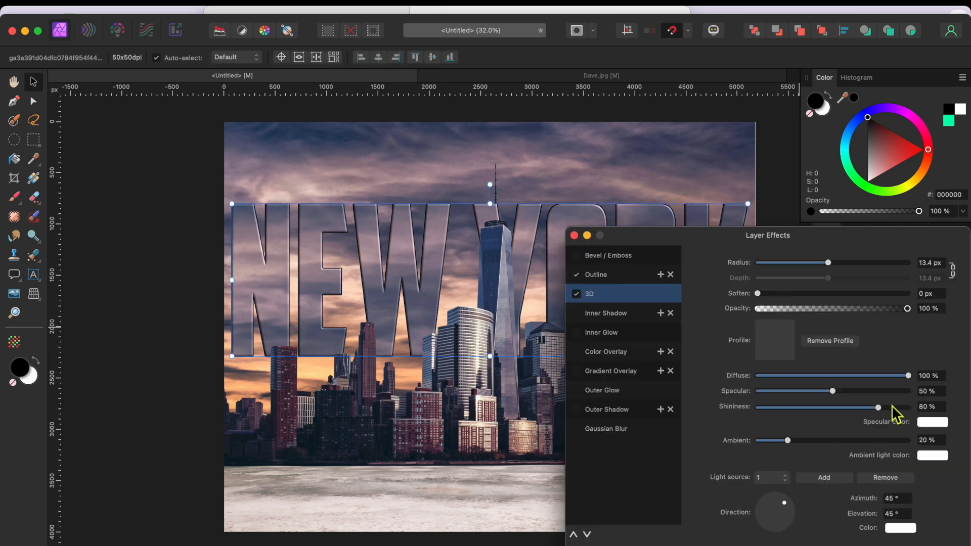
left_click(597, 410)
left_click(577, 409)
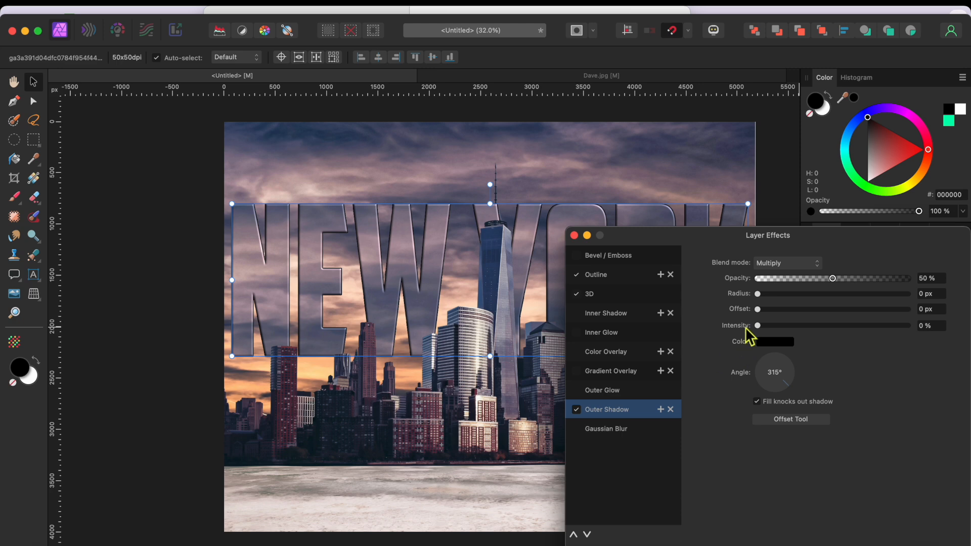
left_click_drag(758, 294, 801, 299)
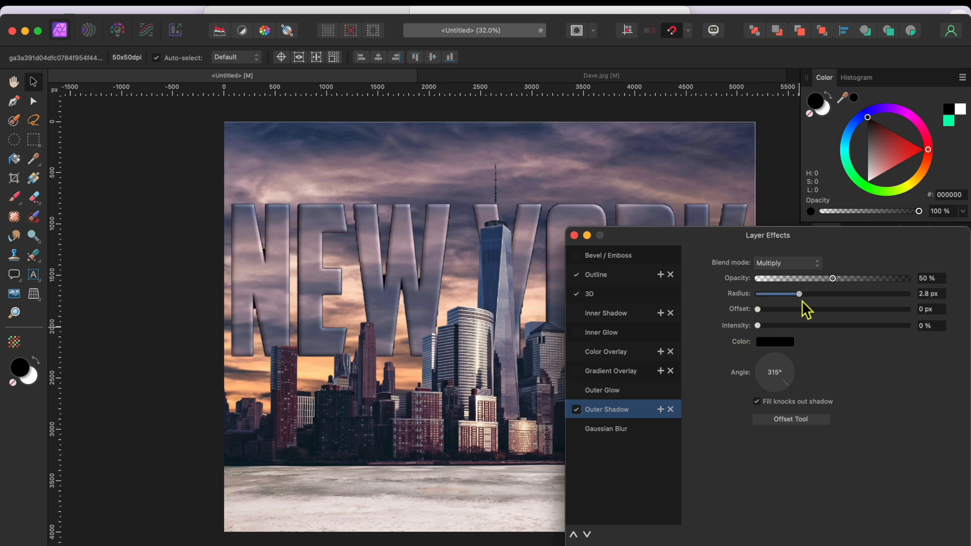
left_click(805, 422)
left_click_drag(428, 295, 432, 299)
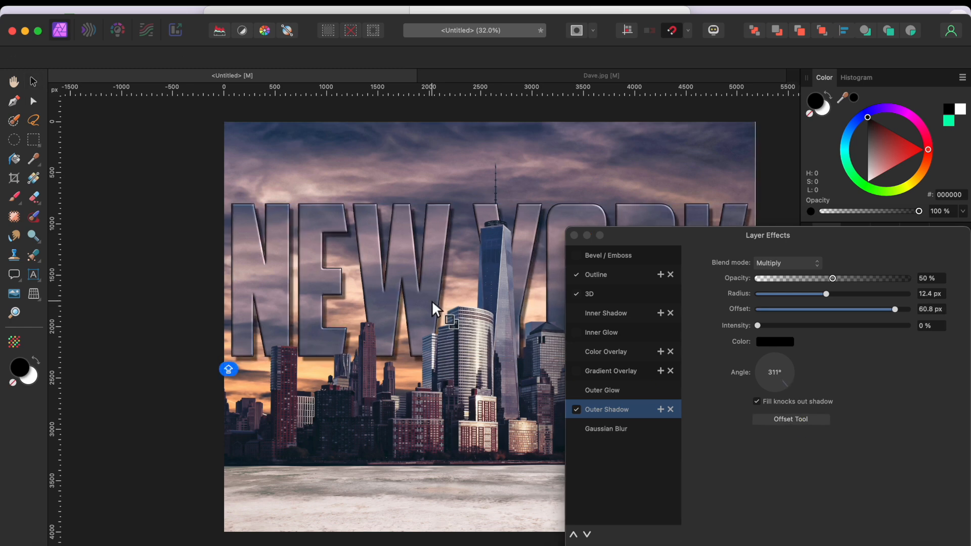
left_click(575, 235)
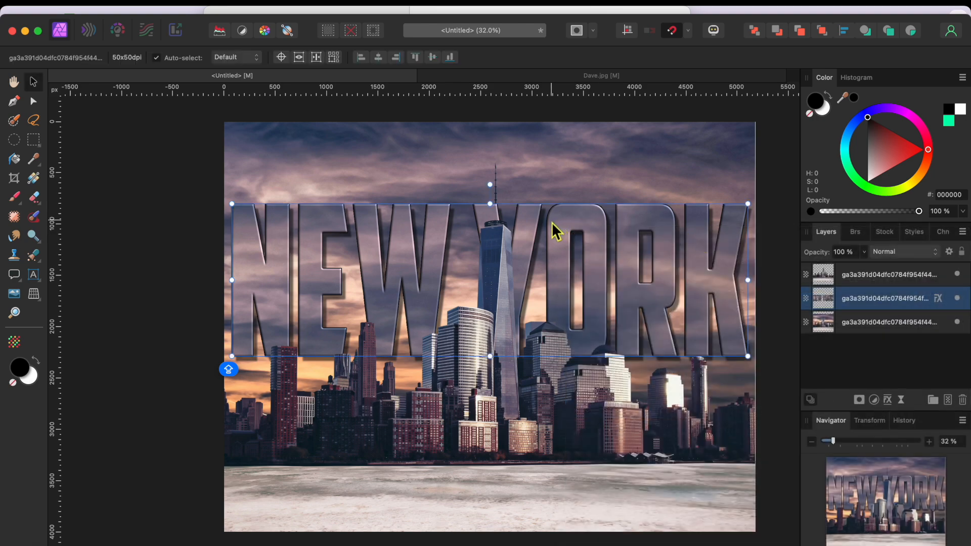
Move the NEW YORK letters down until their tops align with the central tower's roof, and deselect them.
scroll(504, 218, "up", 5)
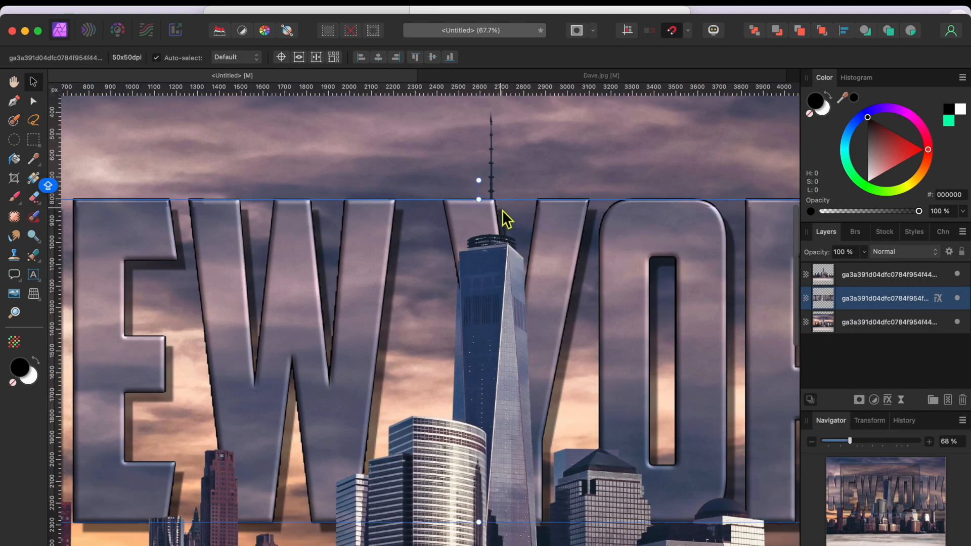
scroll(502, 218, "down", 5)
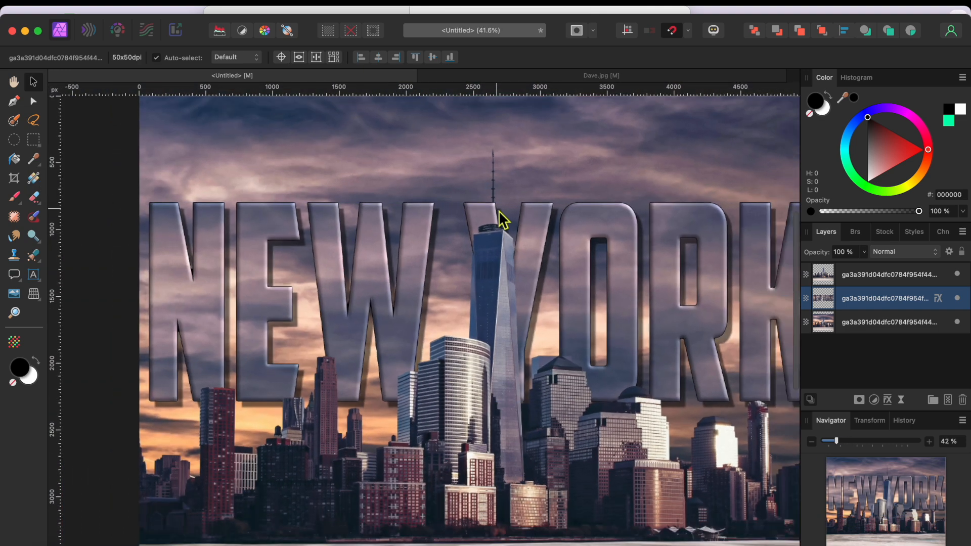
left_click_drag(579, 229, 578, 253)
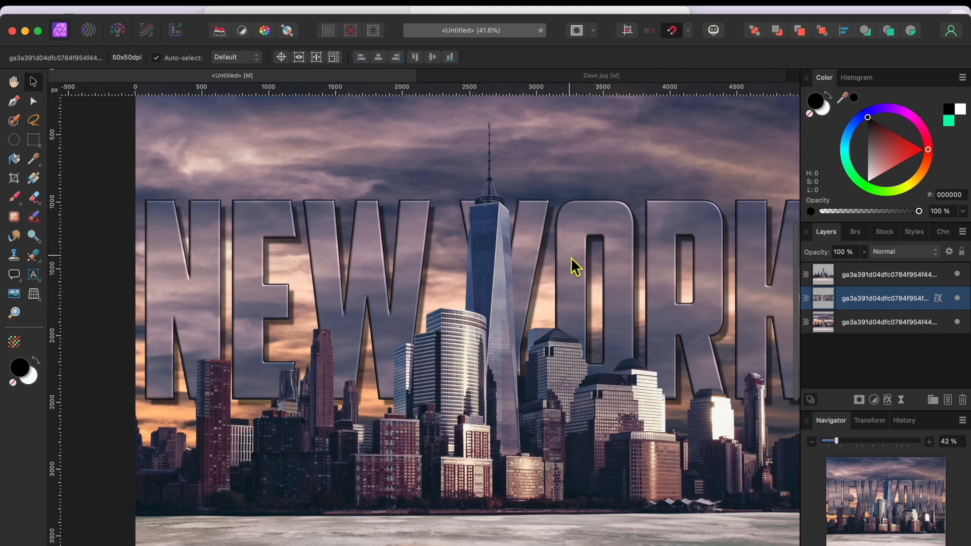
scroll(572, 257, "down", 5)
scroll(572, 256, "up", 2)
scroll(571, 257, "right", 2)
scroll(571, 256, "up", 1)
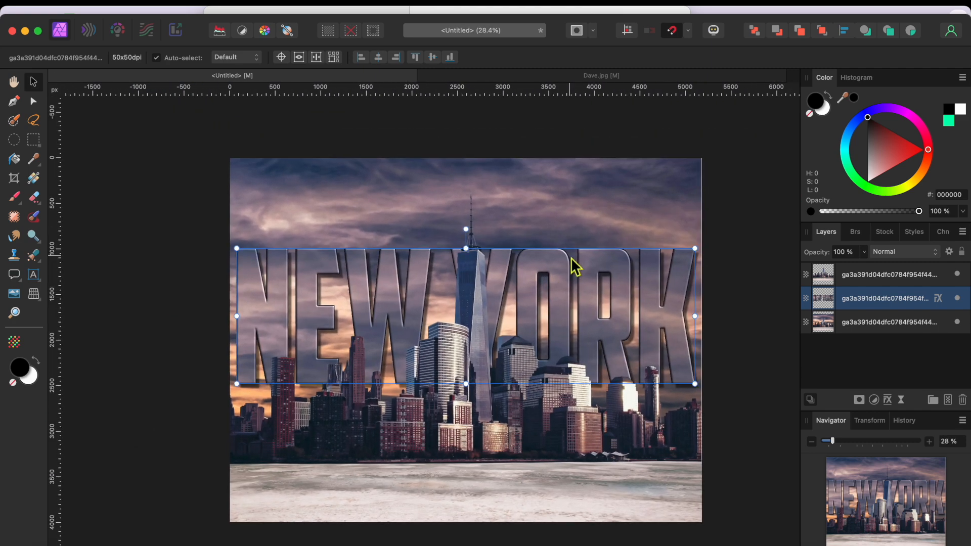
key("super+d")
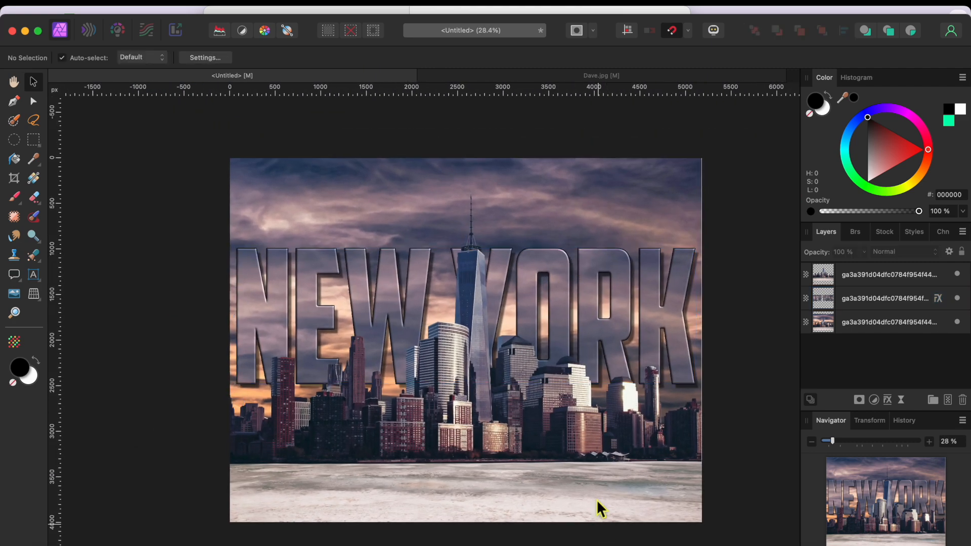
Brighten only the letters with an HSL adjustment at 26% luminosity shift, nested inside the letter layer.
left_click(589, 332)
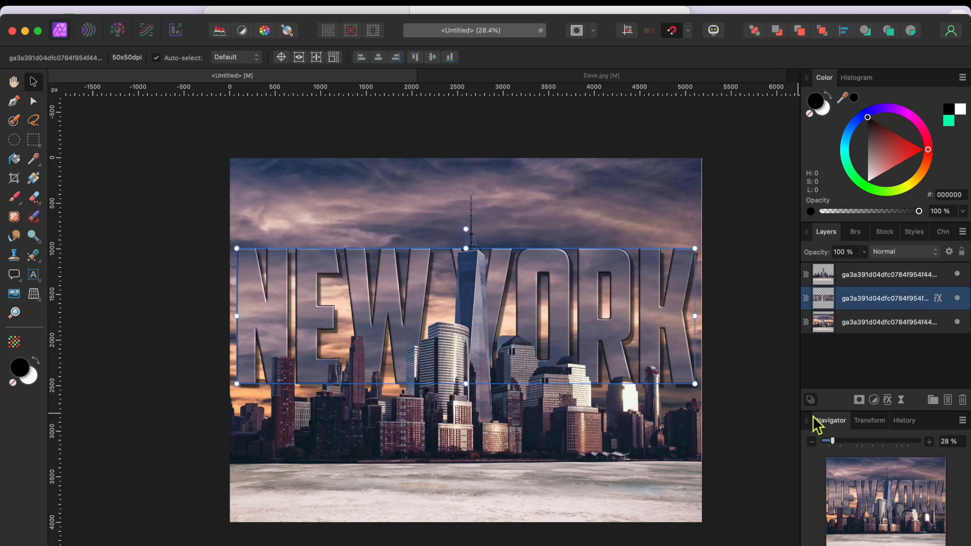
left_click(875, 401)
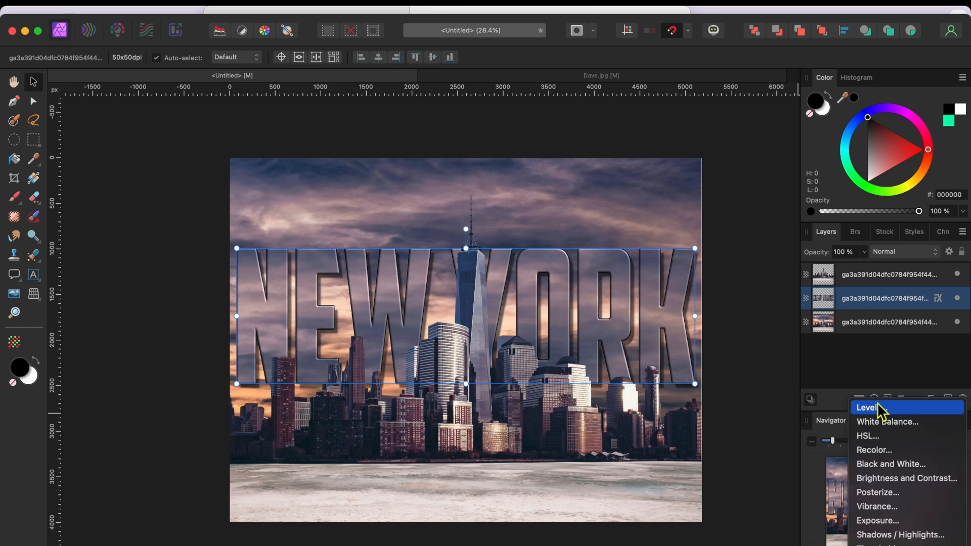
left_click(879, 436)
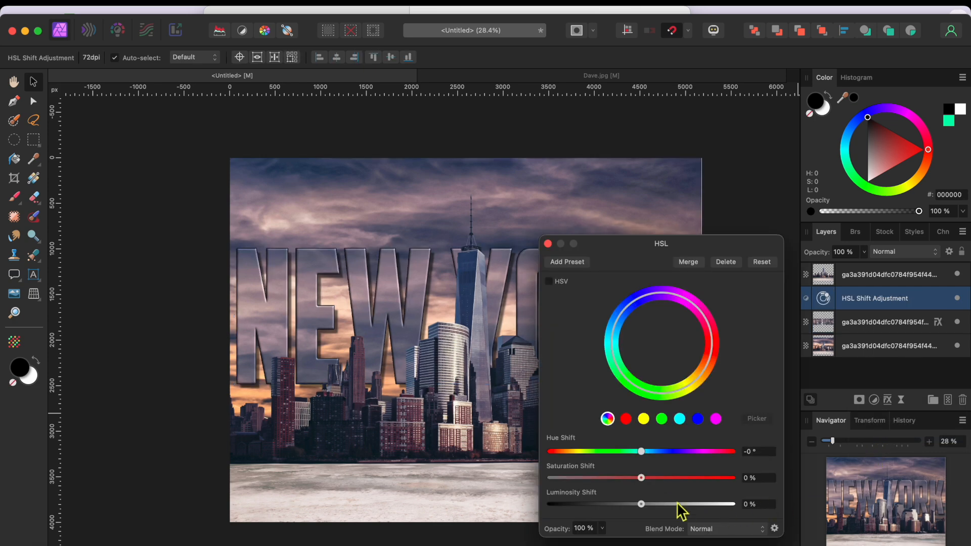
left_click_drag(643, 505, 666, 506)
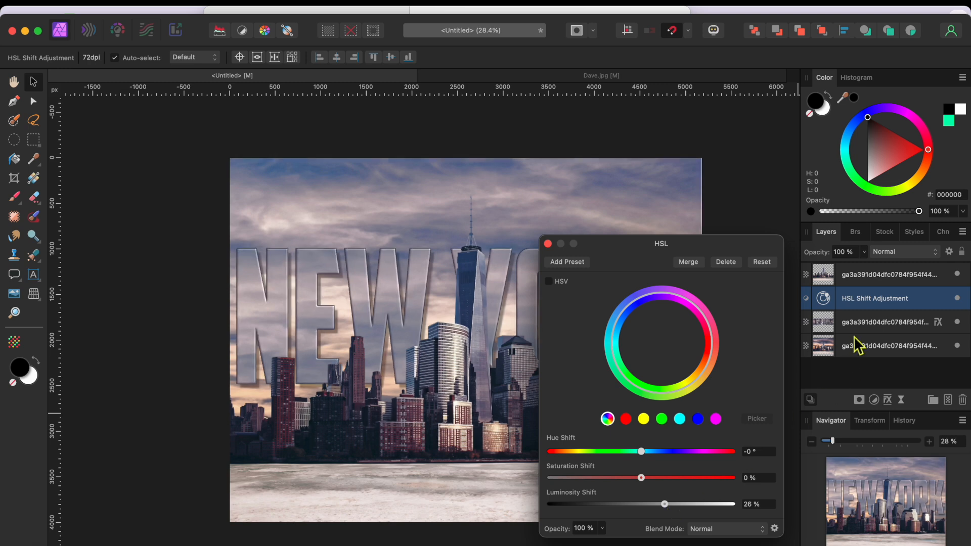
left_click_drag(866, 302, 872, 327)
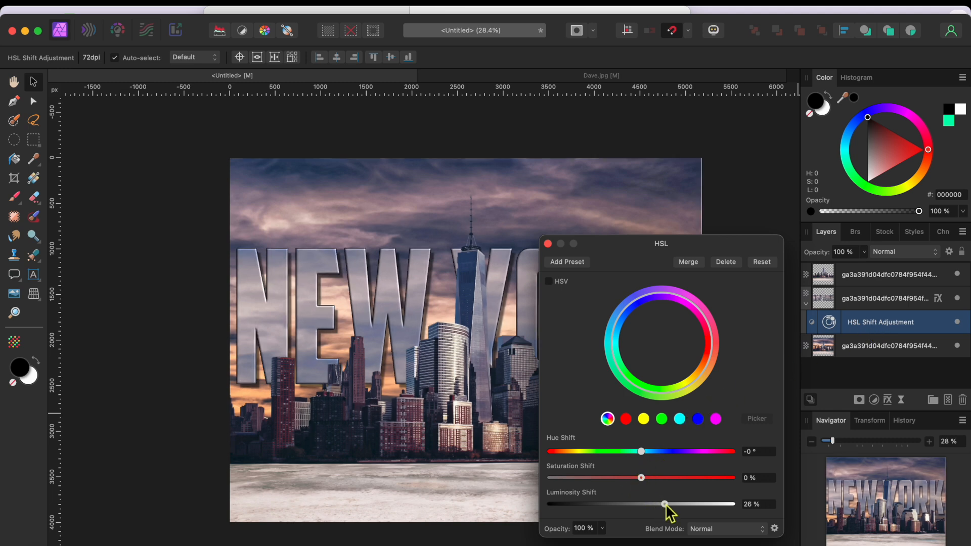
left_click(547, 244)
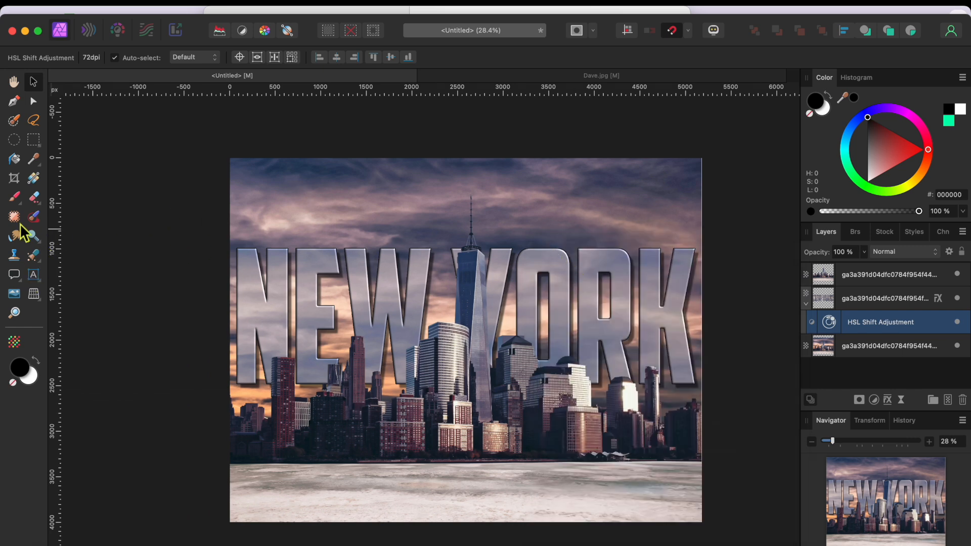
Crop the water strip off the bottom of the image, leaving a 5184 × 3341 px canvas.
left_click(14, 178)
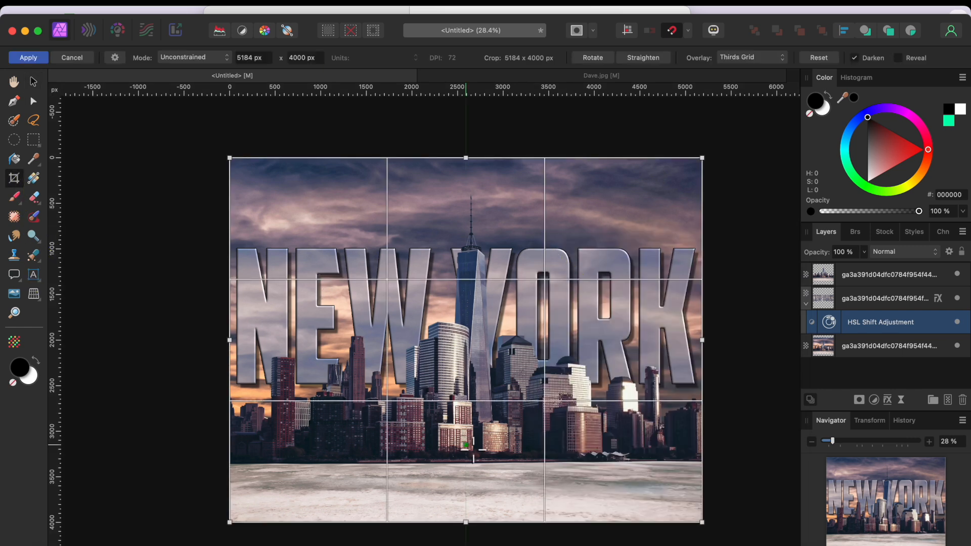
left_click_drag(468, 526, 463, 461)
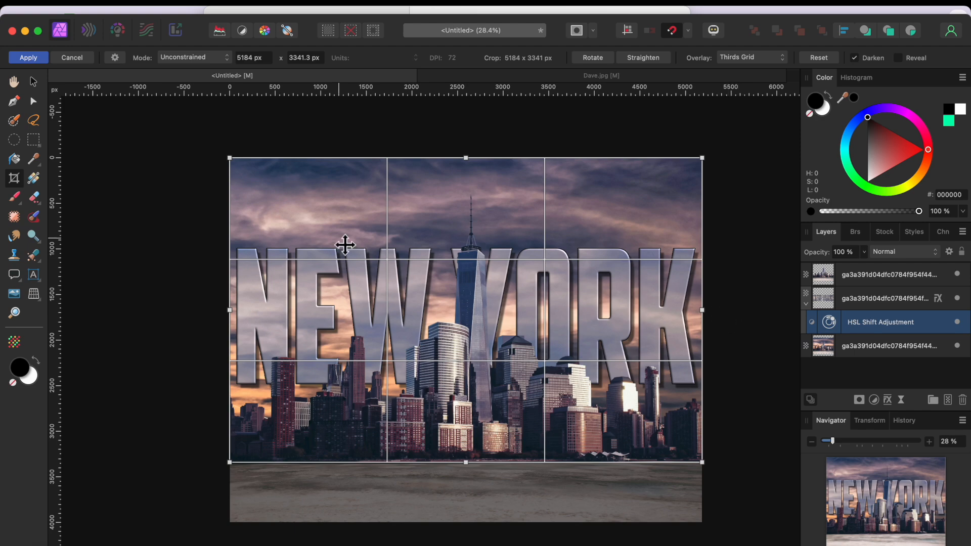
left_click(40, 59)
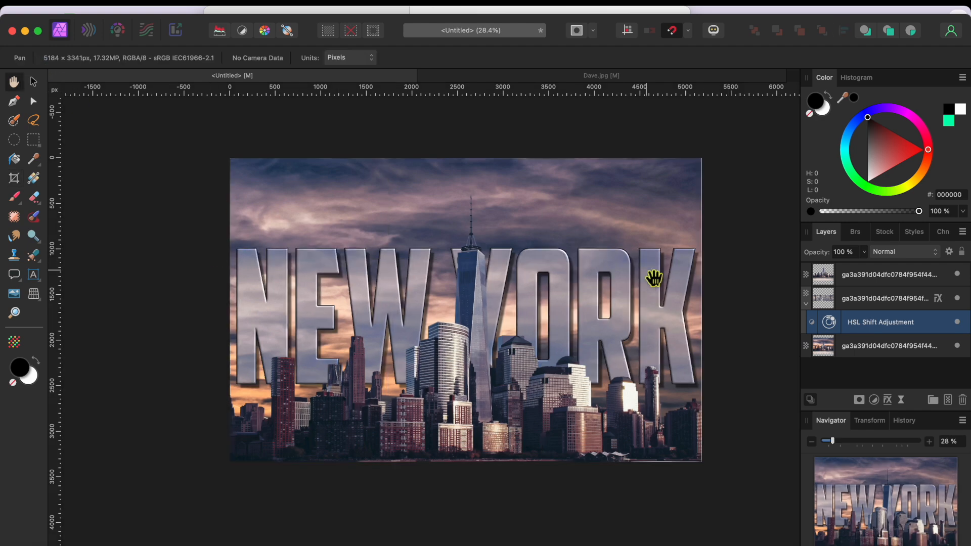
Trim the thin strip along the image's right edge by cropping the canvas to 5148 × 3341 px.
scroll(654, 277, "up", 3)
scroll(654, 278, "down", 5)
left_click(16, 179)
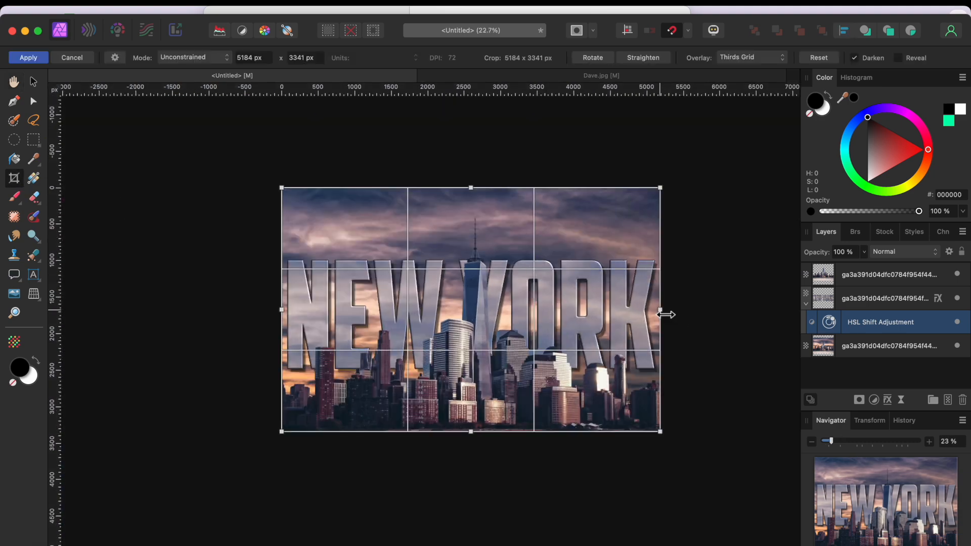
left_click_drag(664, 314, 670, 314)
scroll(660, 314, "up", 5)
scroll(670, 314, "down", 3)
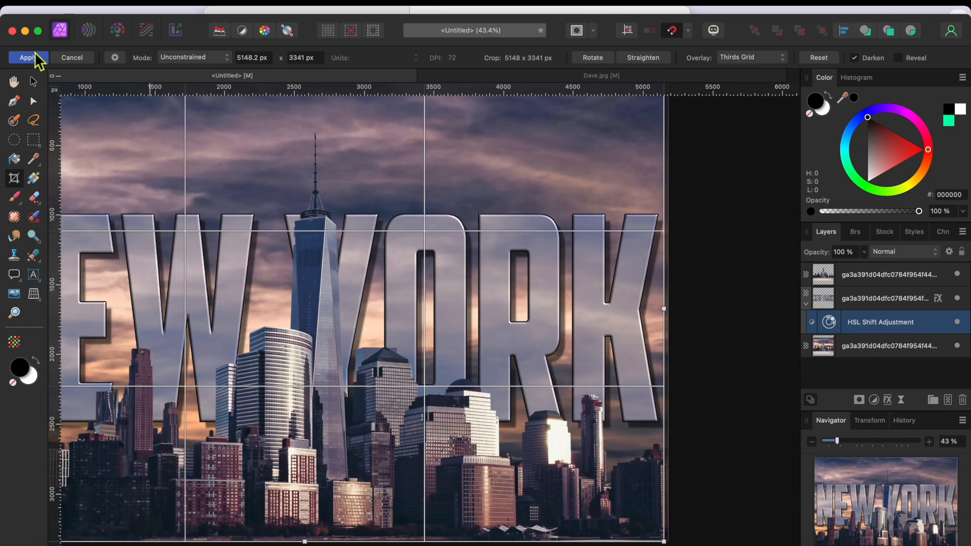
left_click(36, 57)
Shift the NEW YORK letters slightly to the left to centre them in the cropped image.
scroll(310, 261, "down", 2)
key("v")
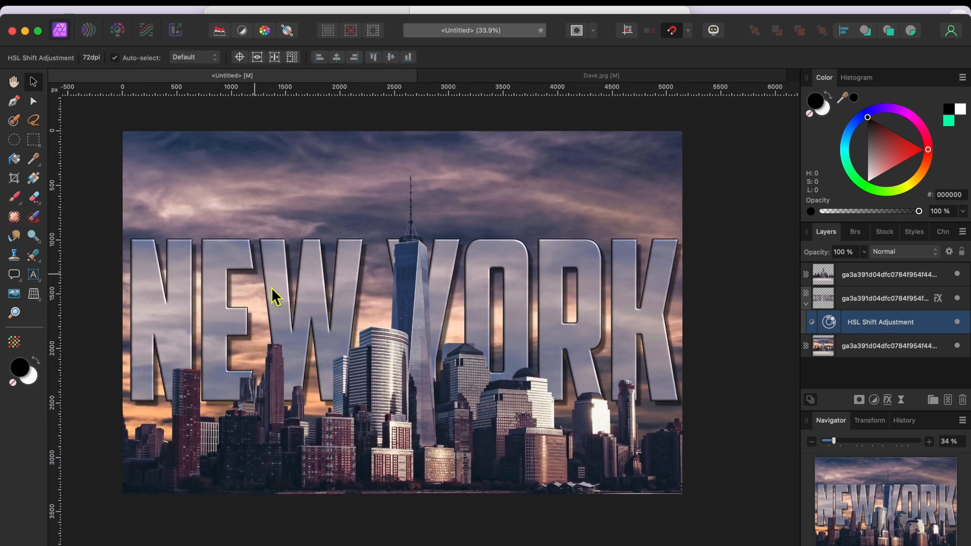
left_click(359, 301)
left_click_drag(359, 301, 357, 301)
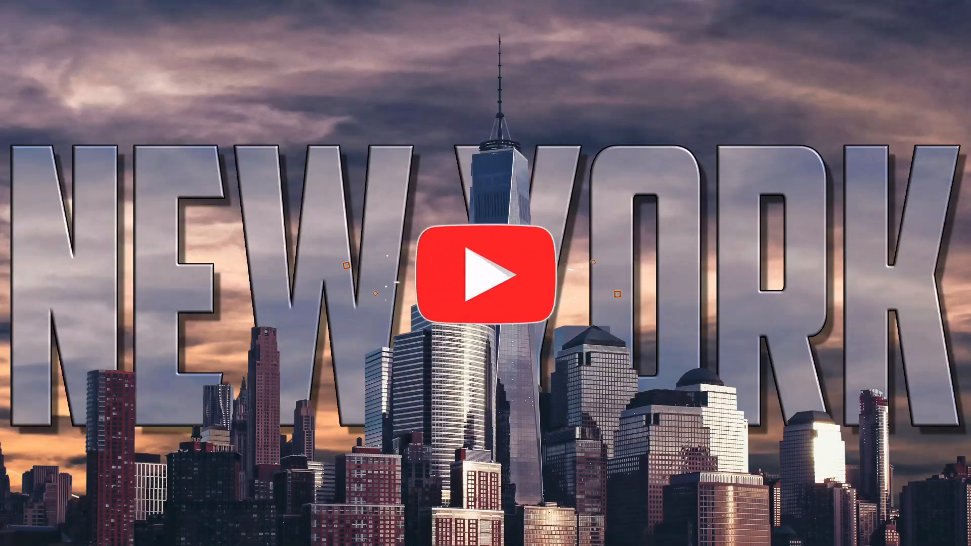